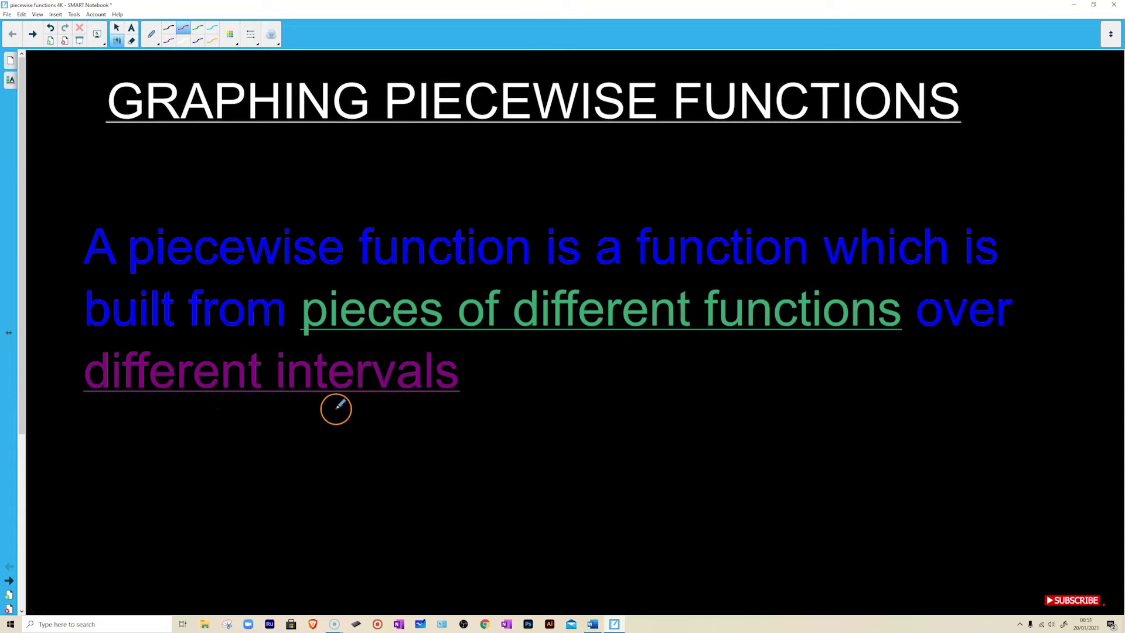
Step: On the Example 1 page, finish the second piece's 4 and write y above f(x) in red
{"action": "key", "text": "Page_Down"}
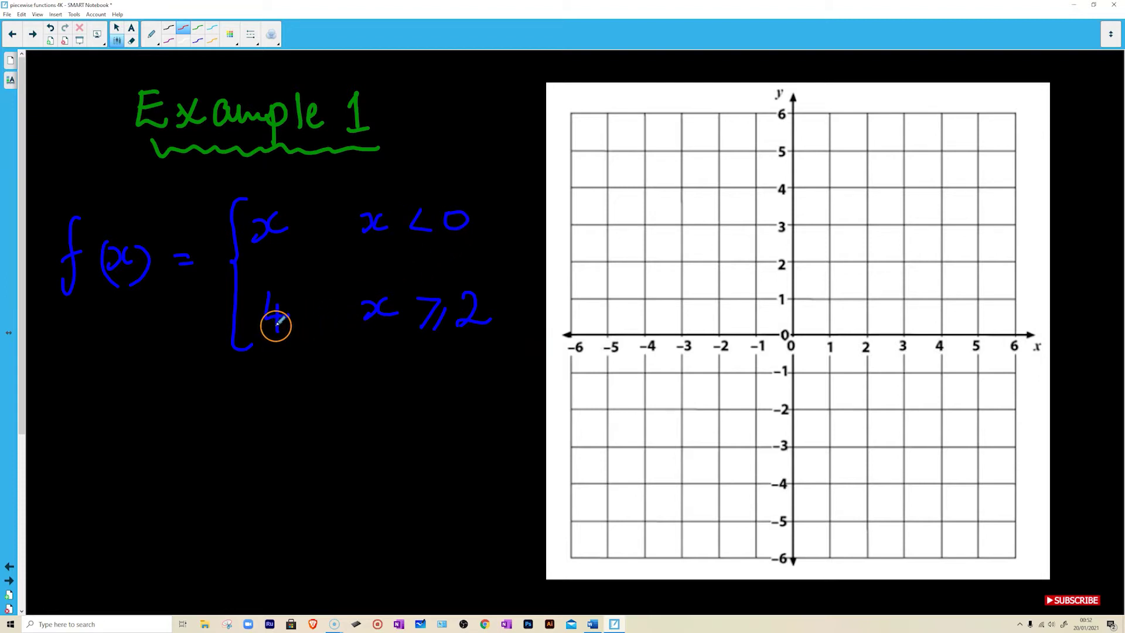
{"action": "left_click_drag", "start_coordinate": [278, 327], "coordinate": [279, 333]}
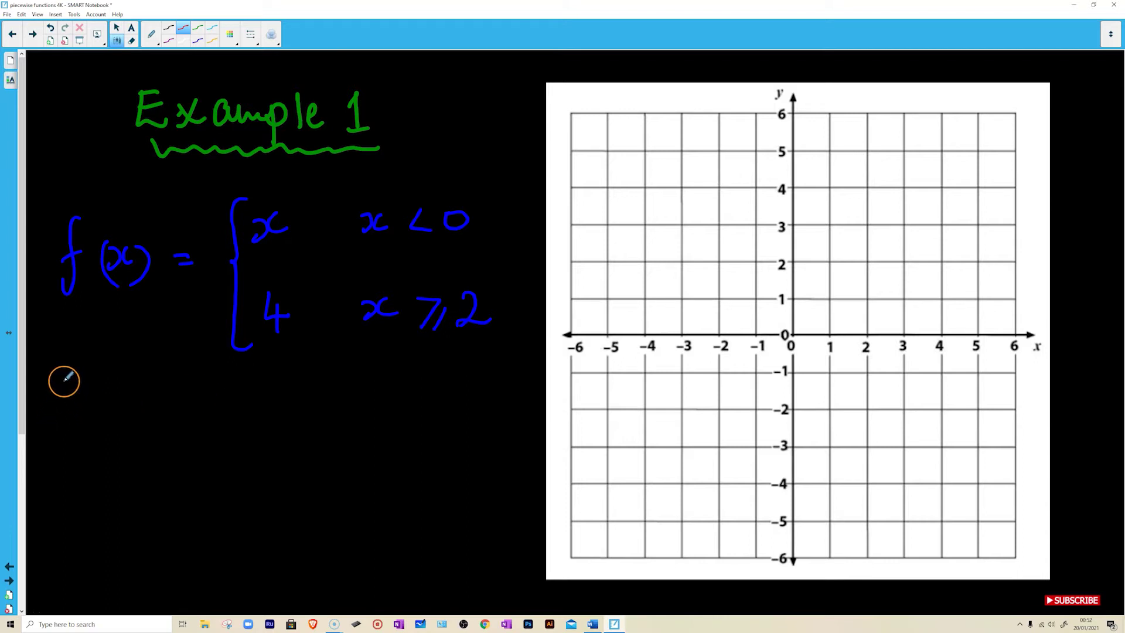
{"action": "left_click_drag", "start_coordinate": [105, 188], "coordinate": [114, 197]}
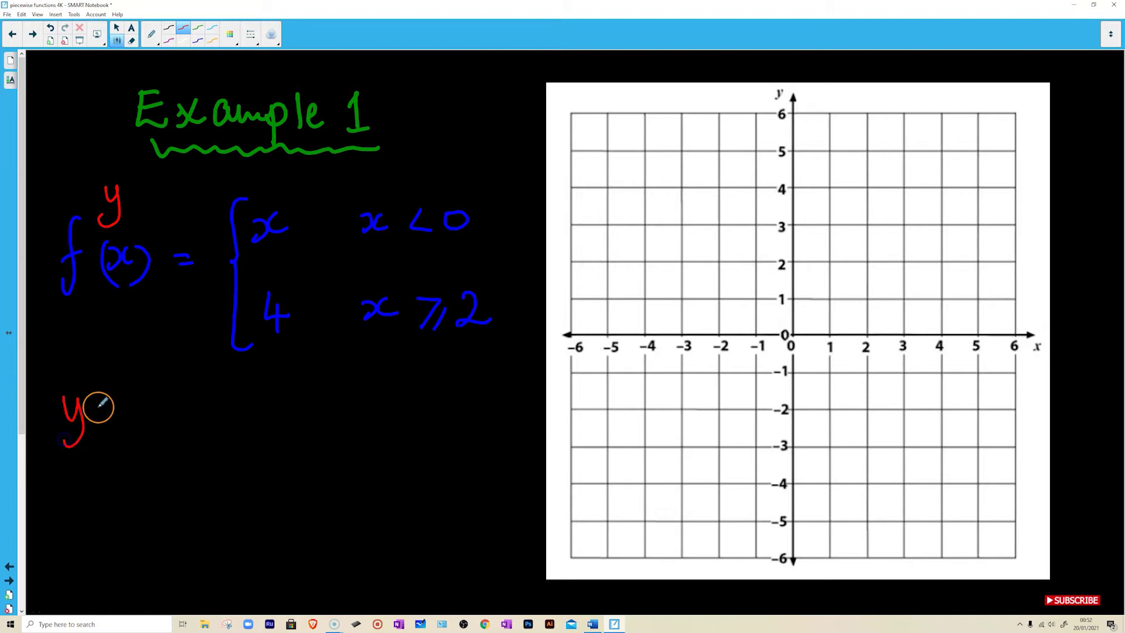
Step: Write y = x and y = 4 in red, underline x < 0, then move to Example 2
{"action": "left_click_drag", "start_coordinate": [111, 414], "coordinate": [116, 412]}
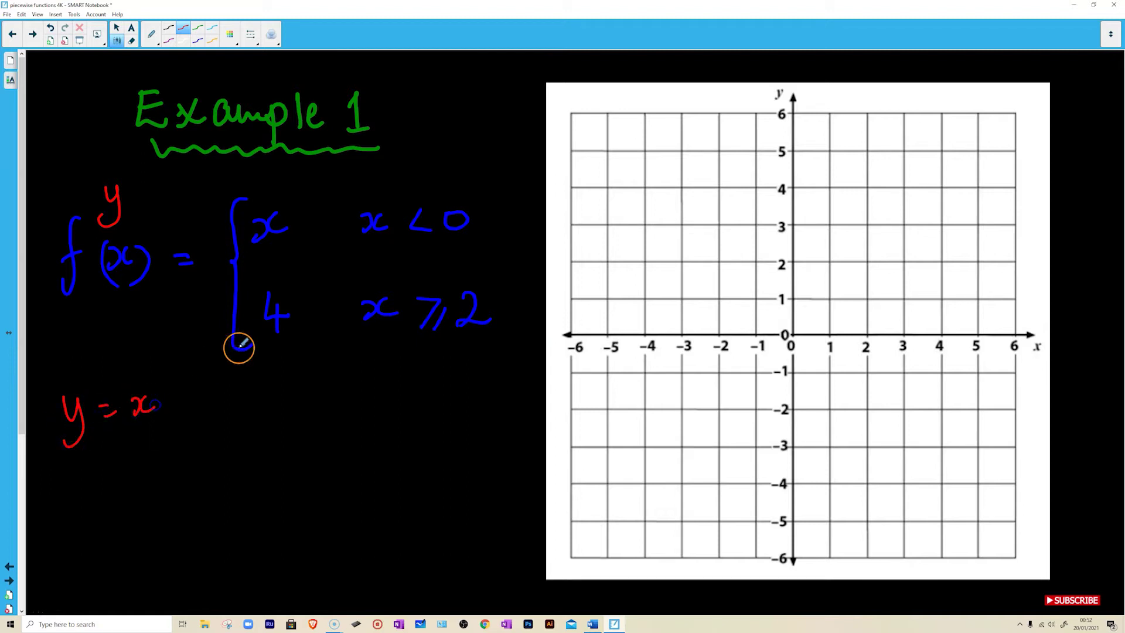
{"action": "left_click_drag", "start_coordinate": [391, 243], "coordinate": [463, 237]}
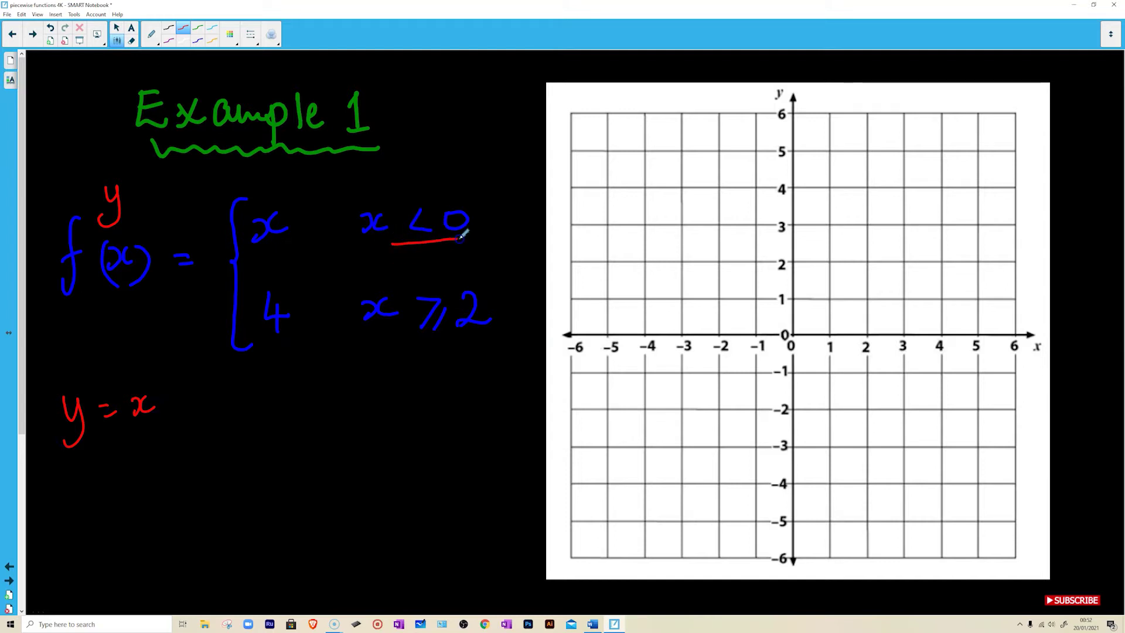
{"action": "left_click_drag", "start_coordinate": [242, 409], "coordinate": [237, 431]}
{"action": "left_click_drag", "start_coordinate": [340, 412], "coordinate": [323, 436]}
{"action": "mouse_move", "coordinate": [378, 391]}
{"action": "left_mouse_down"}
{"action": "mouse_move", "coordinate": [365, 394]}
{"action": "mouse_move", "coordinate": [422, 399]}
{"action": "left_mouse_up"}
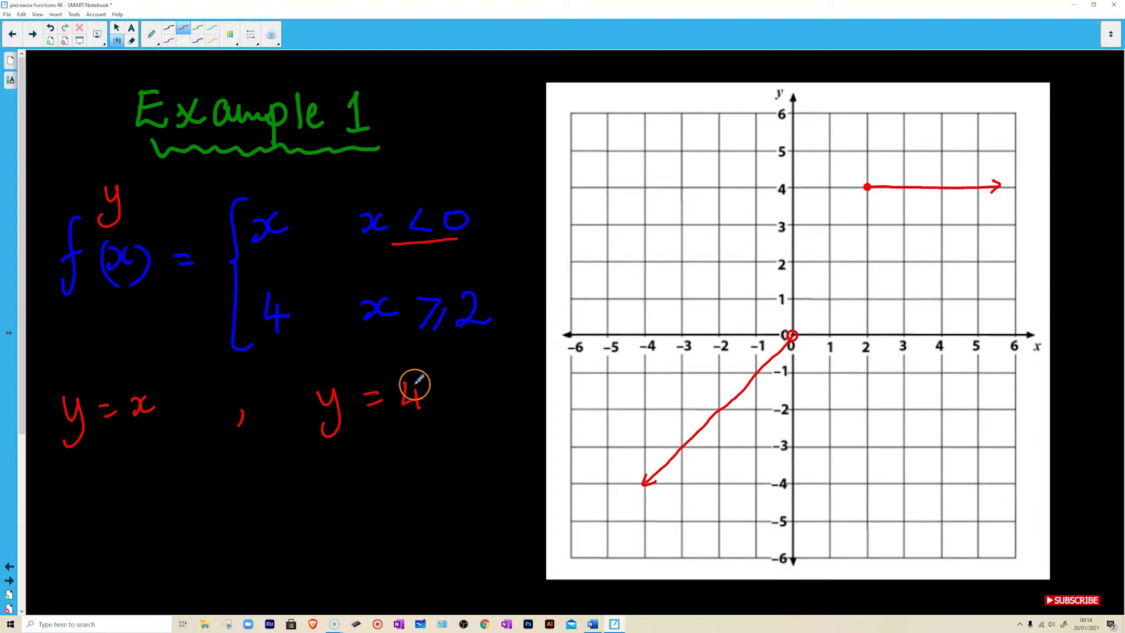
{"action": "key", "text": "Page_Down"}
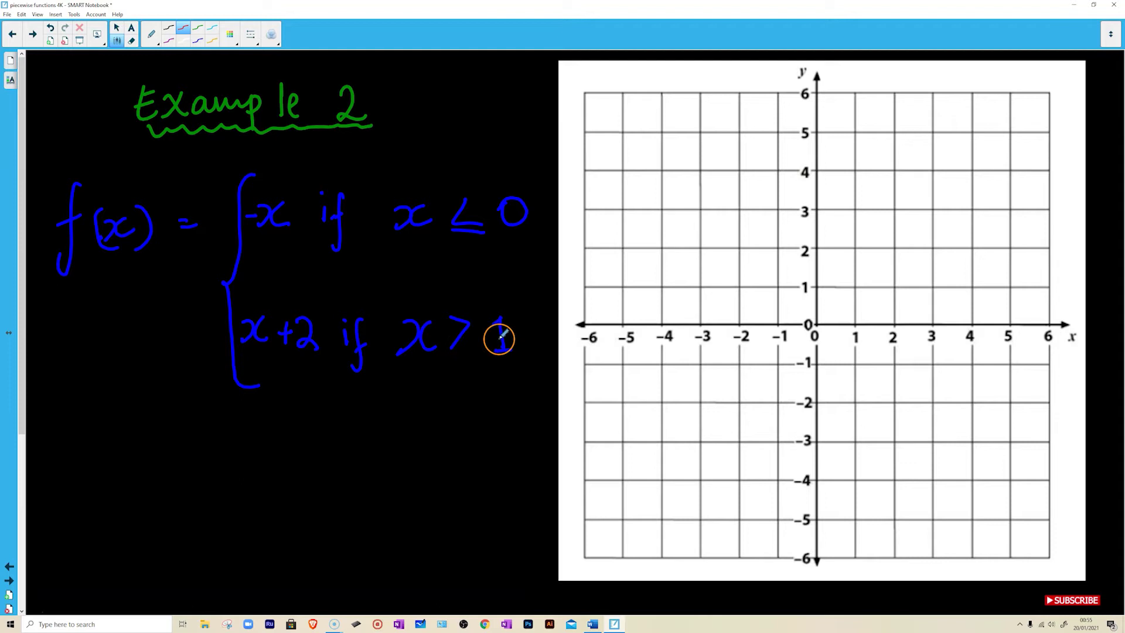
Step: Write y = -x in red below the Example 2 equation
{"action": "mouse_move", "coordinate": [52, 413]}
{"action": "left_mouse_down"}
{"action": "mouse_move", "coordinate": [56, 450]}
{"action": "mouse_move", "coordinate": [98, 425]}
{"action": "left_mouse_up"}
{"action": "left_click_drag", "start_coordinate": [106, 424], "coordinate": [138, 409]}
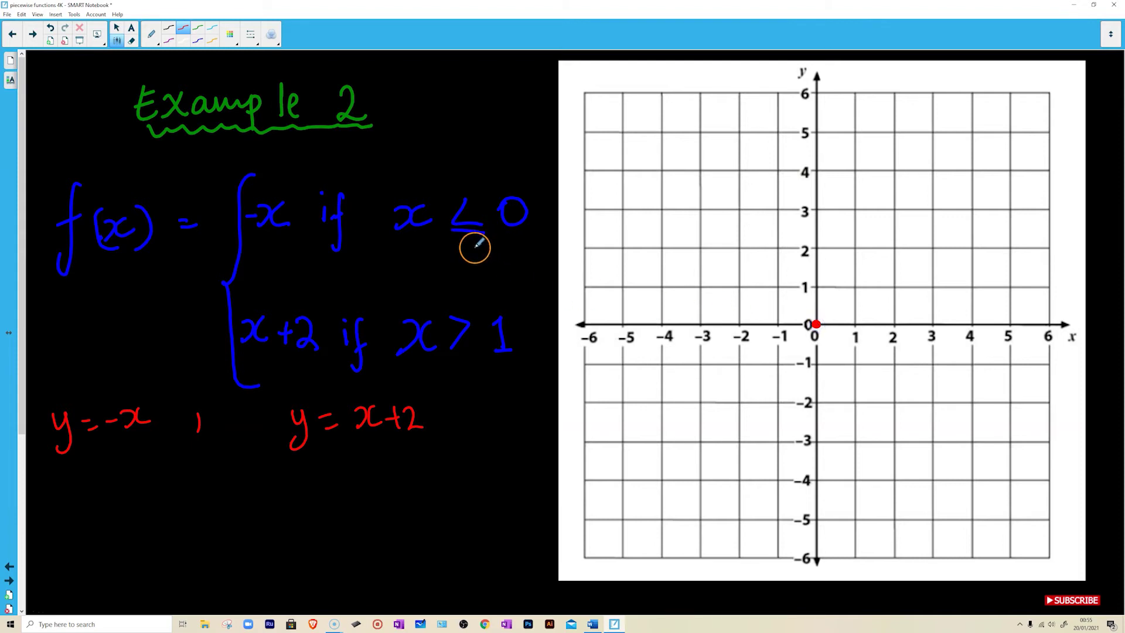
Step: Plot y = -x from a solid origin dot through (-2,2), (-3,3), (-4,4); tick it and write x = 1
{"action": "left_click", "coordinate": [817, 321]}
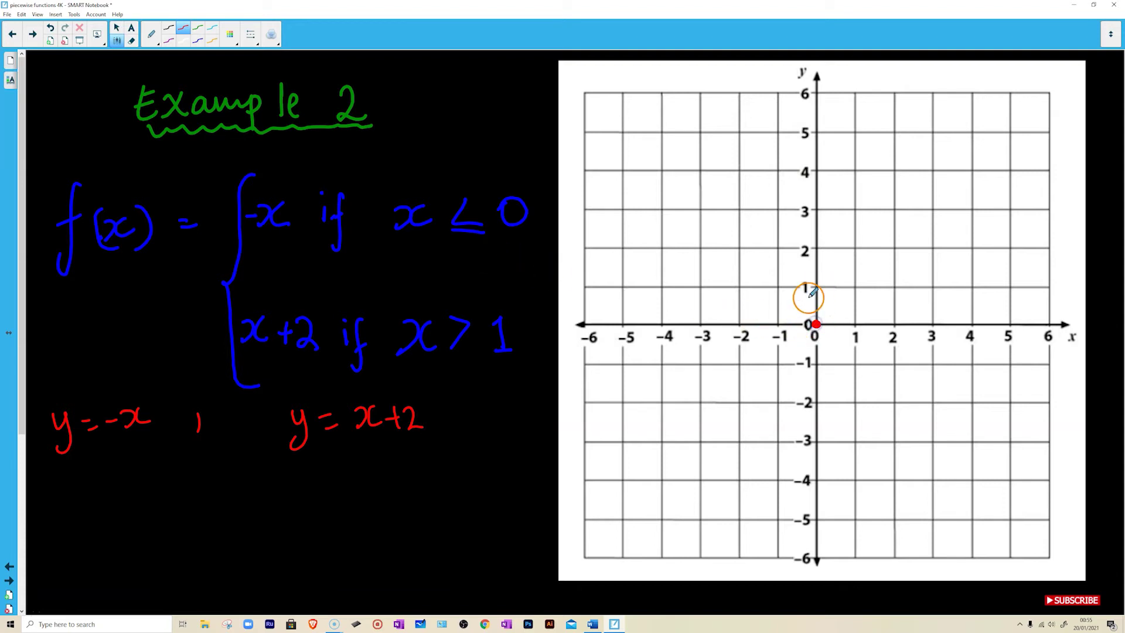
{"action": "left_click", "coordinate": [739, 248]}
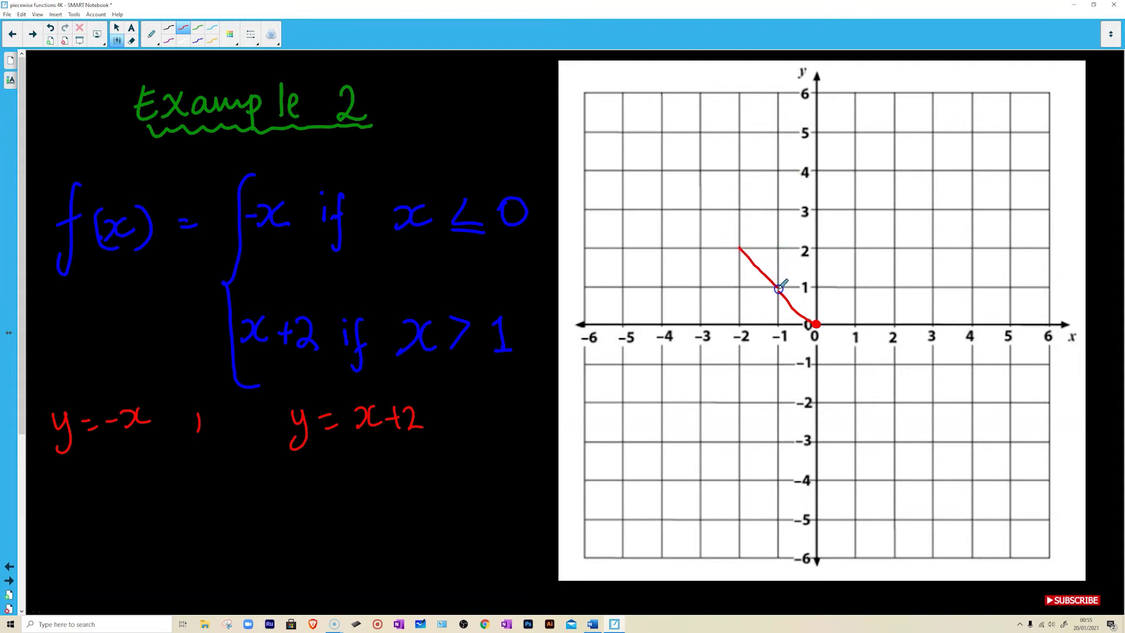
{"action": "left_click", "coordinate": [699, 210]}
{"action": "left_click", "coordinate": [662, 170]}
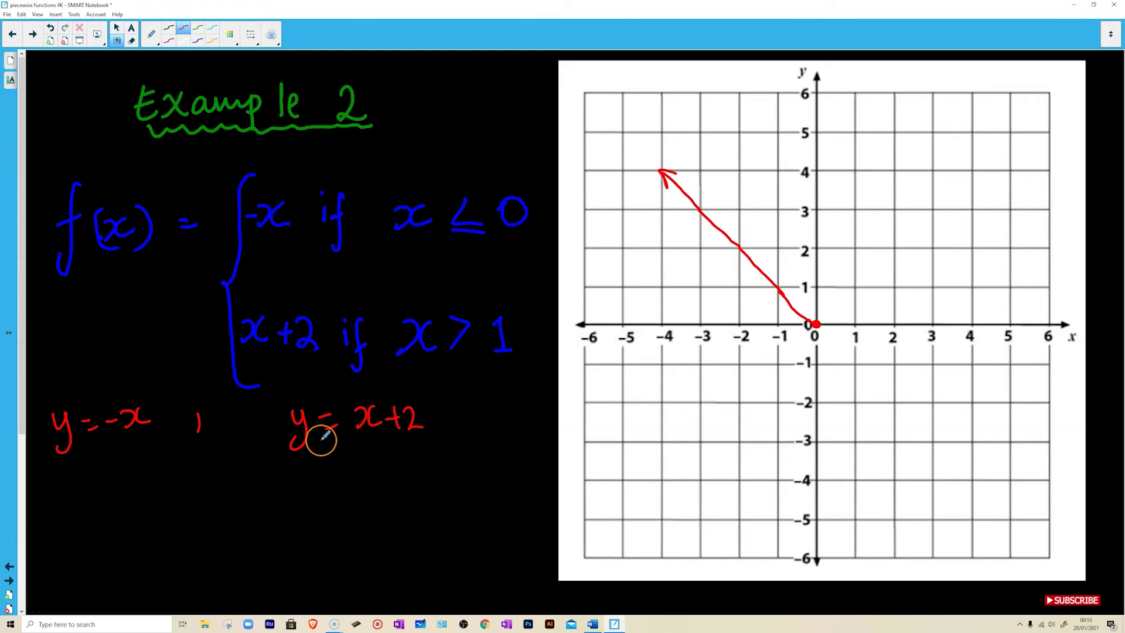
{"action": "left_click_drag", "start_coordinate": [156, 403], "coordinate": [184, 384]}
{"action": "left_click_drag", "start_coordinate": [304, 477], "coordinate": [311, 476]}
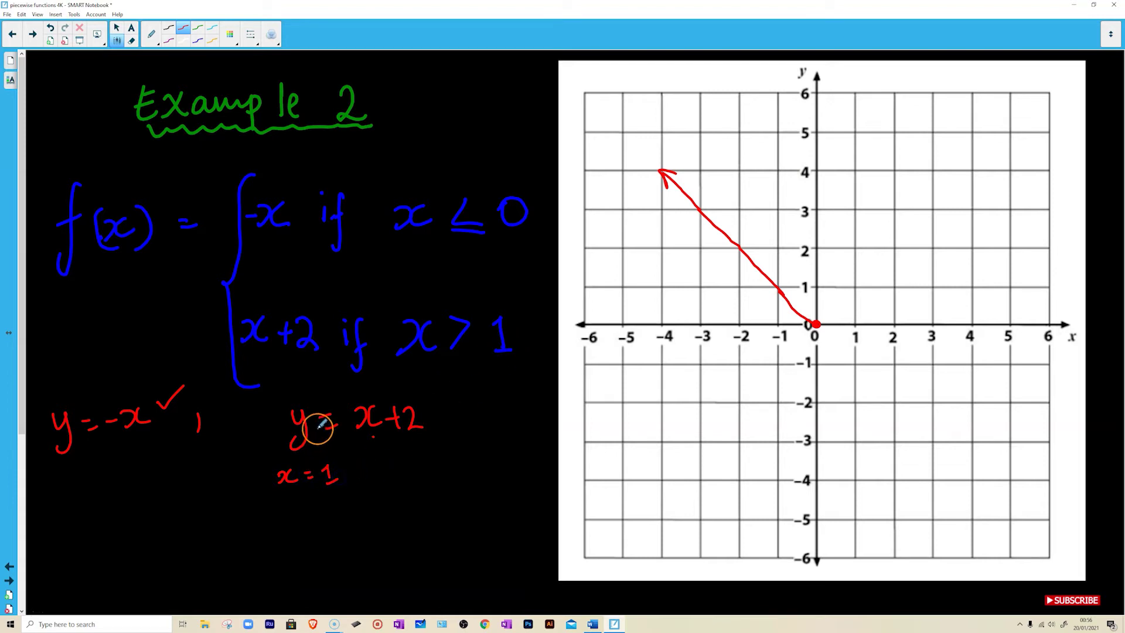
Step: Complete the first table row for y = x+2: x = 1, y = 3
{"action": "left_click_drag", "start_coordinate": [353, 474], "coordinate": [375, 491]}
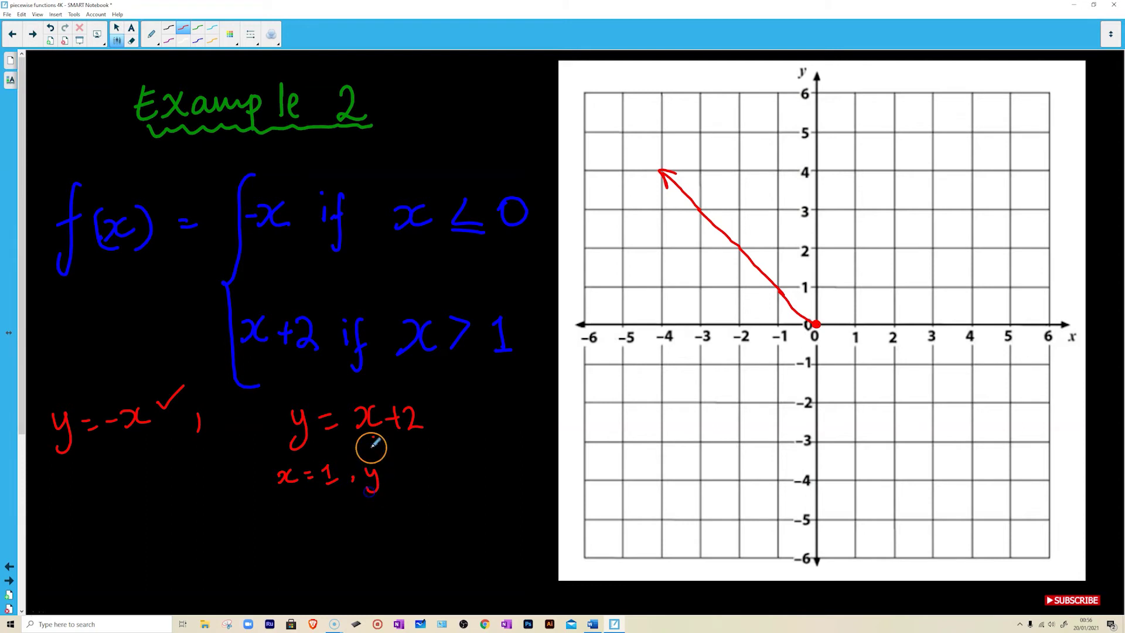
{"action": "left_click_drag", "start_coordinate": [418, 461], "coordinate": [421, 478]}
{"action": "left_click", "coordinate": [290, 509]}
Step: Add the row x = 2, y = 4, arrowhead the x+2 line, and circle y=mx+c
{"action": "left_click_drag", "start_coordinate": [327, 501], "coordinate": [337, 513]}
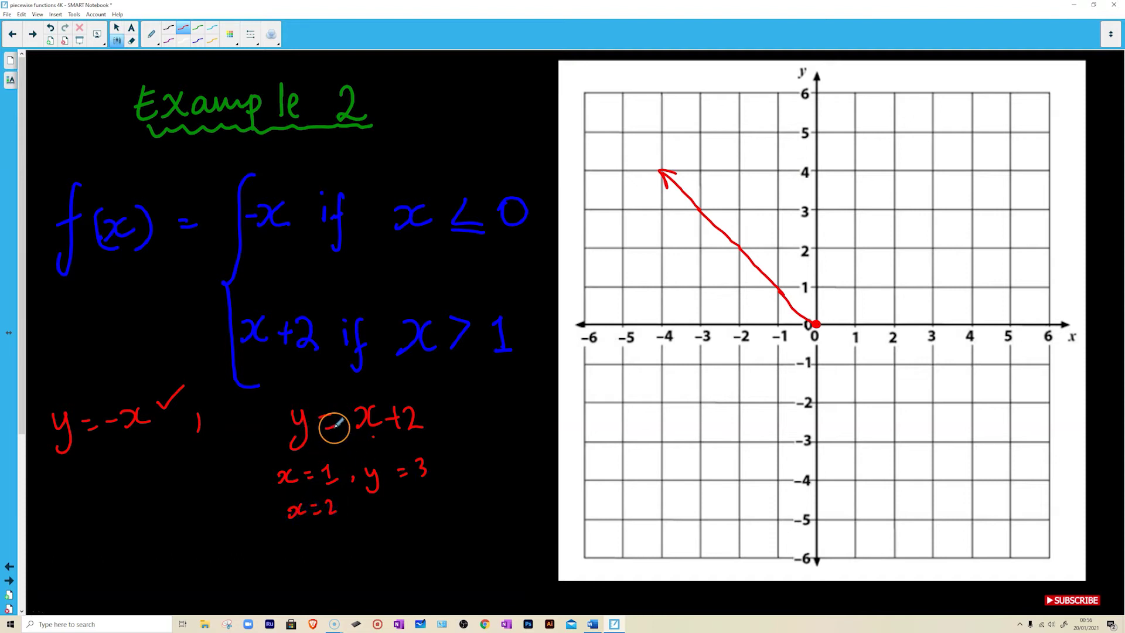
{"action": "left_click_drag", "start_coordinate": [355, 506], "coordinate": [407, 500]}
{"action": "left_click_drag", "start_coordinate": [399, 509], "coordinate": [408, 506]}
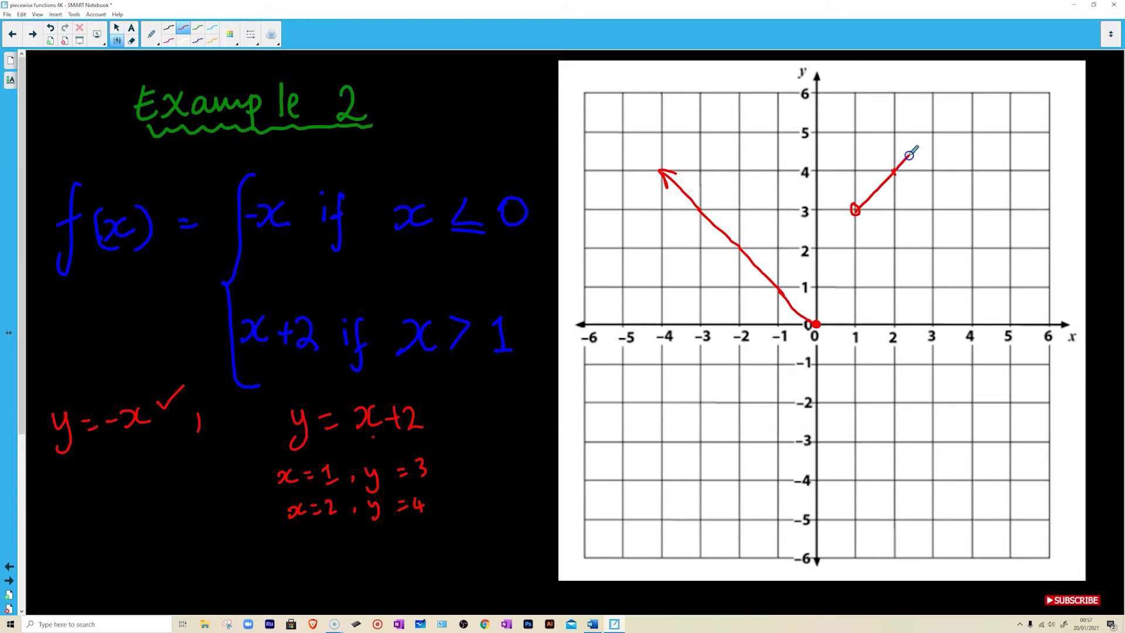
{"action": "left_click_drag", "start_coordinate": [957, 100], "coordinate": [969, 108]}
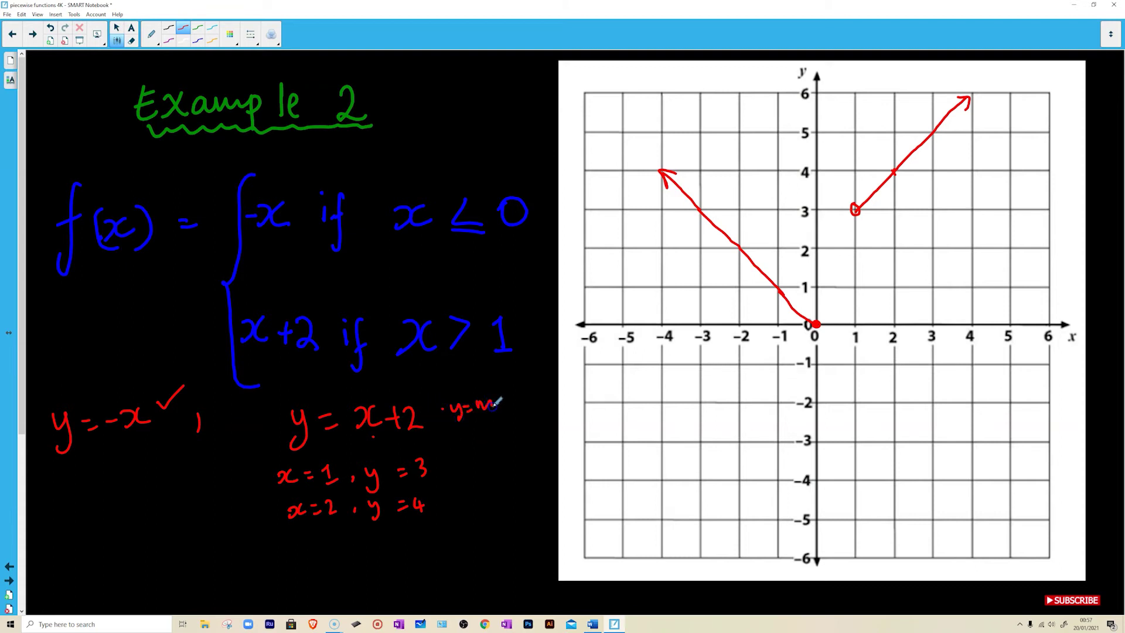
{"action": "mouse_move", "coordinate": [442, 389]}
{"action": "left_mouse_down"}
{"action": "mouse_move", "coordinate": [548, 391]}
{"action": "mouse_move", "coordinate": [427, 394]}
{"action": "left_mouse_up"}
Step: On the Example 3 page, write 'y = -2 ,' in red under the equation
{"action": "key", "text": "Page_Down"}
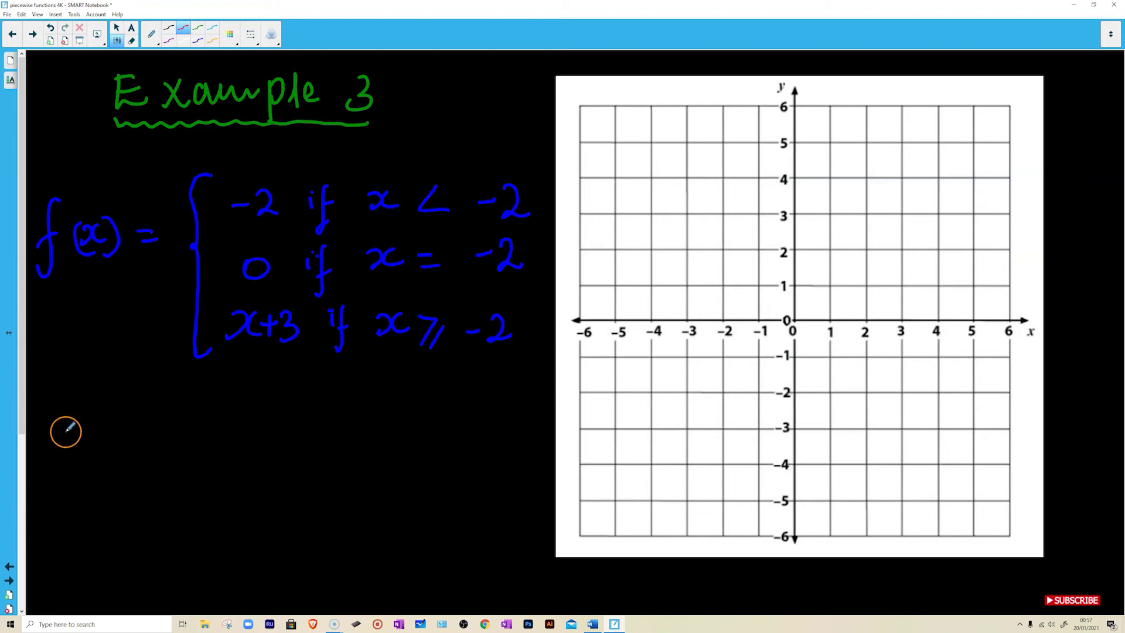
{"action": "mouse_move", "coordinate": [48, 403]}
{"action": "left_mouse_down"}
{"action": "mouse_move", "coordinate": [55, 444]}
{"action": "mouse_move", "coordinate": [88, 410]}
{"action": "mouse_move", "coordinate": [112, 415]}
{"action": "left_mouse_up"}
{"action": "left_click_drag", "start_coordinate": [117, 406], "coordinate": [176, 431]}
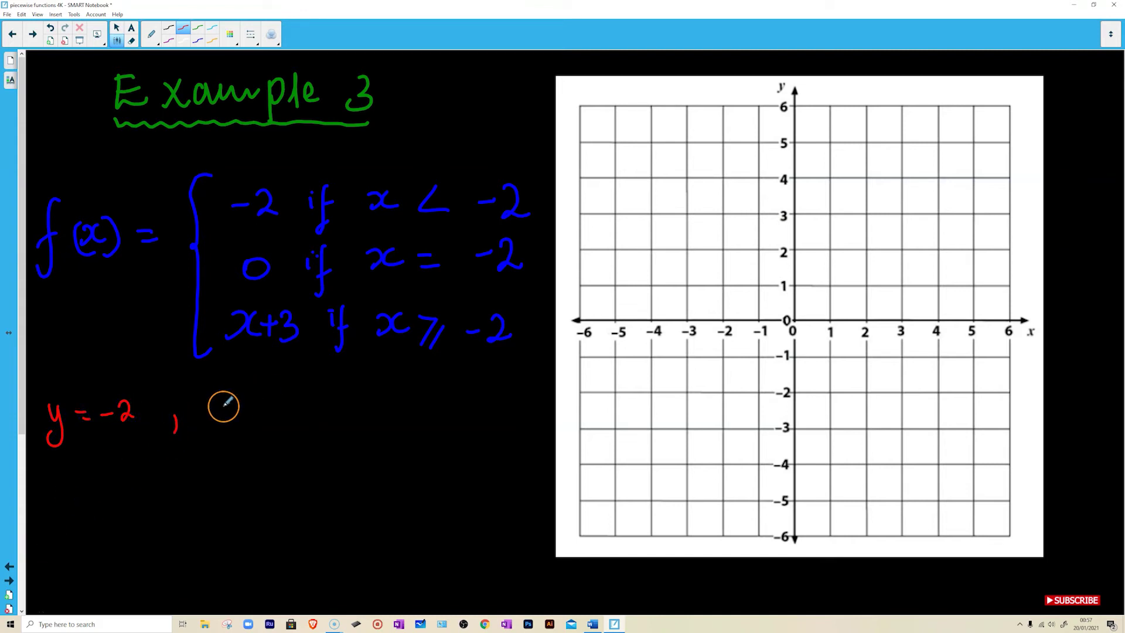
Step: Write y = 0 and y = x+3 in red after y = -2 under Example 3
{"action": "mouse_move", "coordinate": [226, 405]}
{"action": "left_mouse_down"}
{"action": "mouse_move", "coordinate": [242, 405]}
{"action": "mouse_move", "coordinate": [230, 440]}
{"action": "mouse_move", "coordinate": [276, 417]}
{"action": "left_mouse_up"}
{"action": "mouse_move", "coordinate": [295, 404]}
{"action": "left_mouse_down"}
{"action": "mouse_move", "coordinate": [267, 409]}
{"action": "mouse_move", "coordinate": [343, 439]}
{"action": "mouse_move", "coordinate": [396, 404]}
{"action": "mouse_move", "coordinate": [387, 456]}
{"action": "left_mouse_up"}
{"action": "left_click_drag", "start_coordinate": [417, 417], "coordinate": [430, 414]}
{"action": "mouse_move", "coordinate": [419, 426]}
{"action": "left_mouse_down"}
{"action": "mouse_move", "coordinate": [469, 403]}
{"action": "mouse_move", "coordinate": [469, 421]}
{"action": "left_mouse_up"}
{"action": "mouse_move", "coordinate": [472, 416]}
{"action": "left_mouse_down"}
{"action": "mouse_move", "coordinate": [514, 414]}
{"action": "mouse_move", "coordinate": [500, 429]}
{"action": "left_mouse_up"}
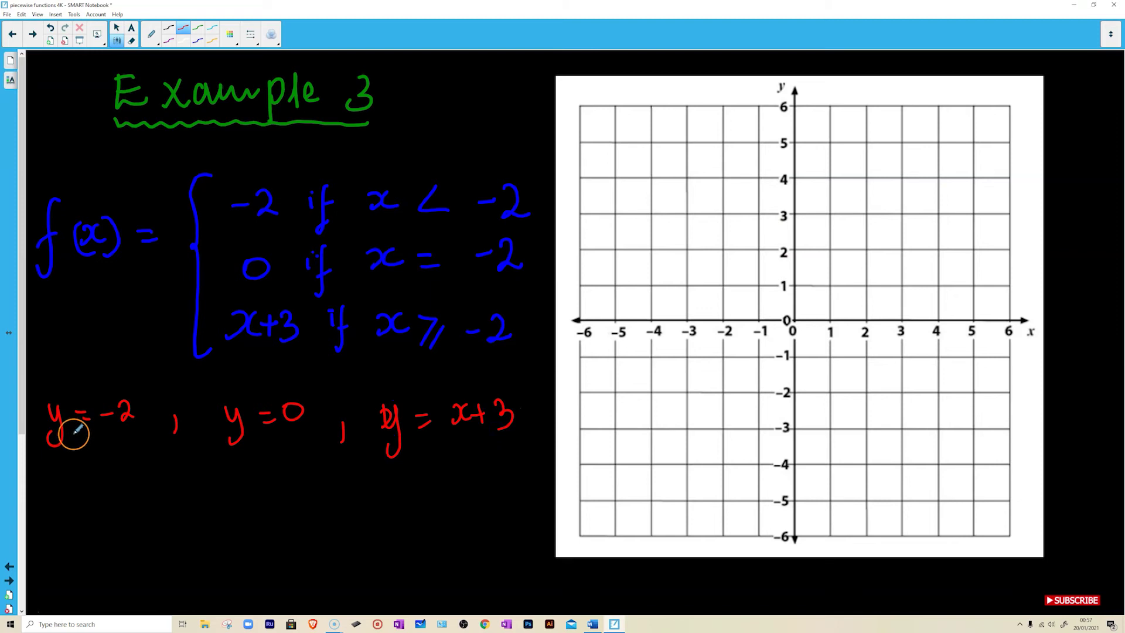